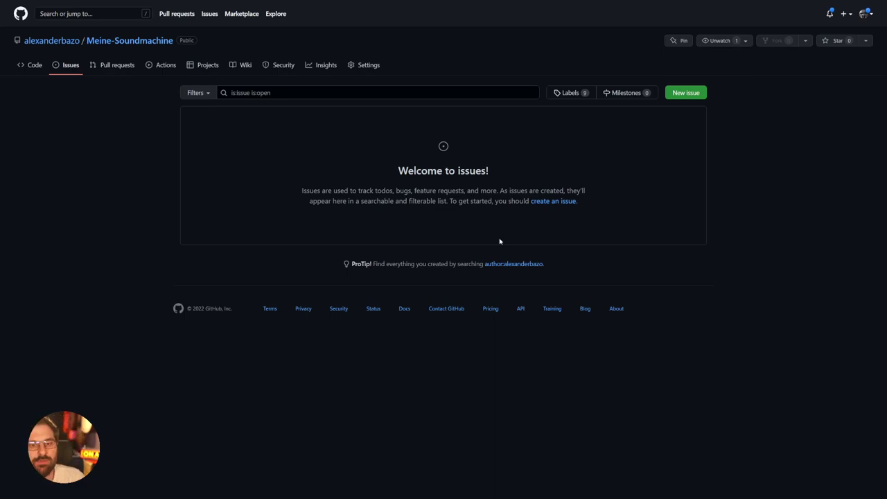
# Create a new issue and begin its description with "Als Nutzer:in möchte ich beim Start der Anwendung eine Übersicht über alle abspielbaren".
pyautogui.click(690, 96)
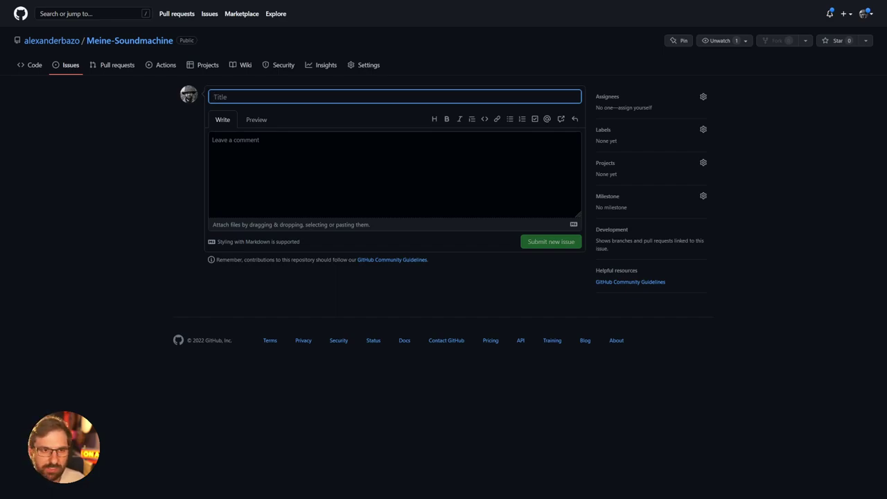
pyautogui.click(212, 140)
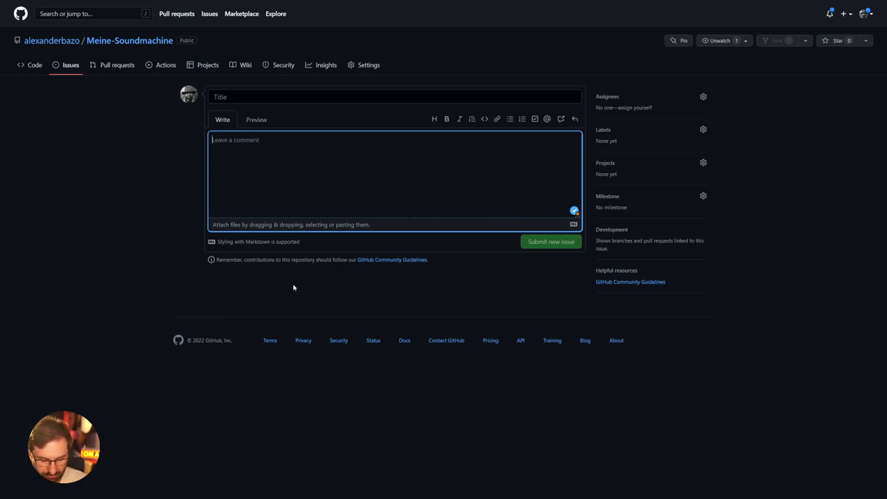
pyautogui.write('A')
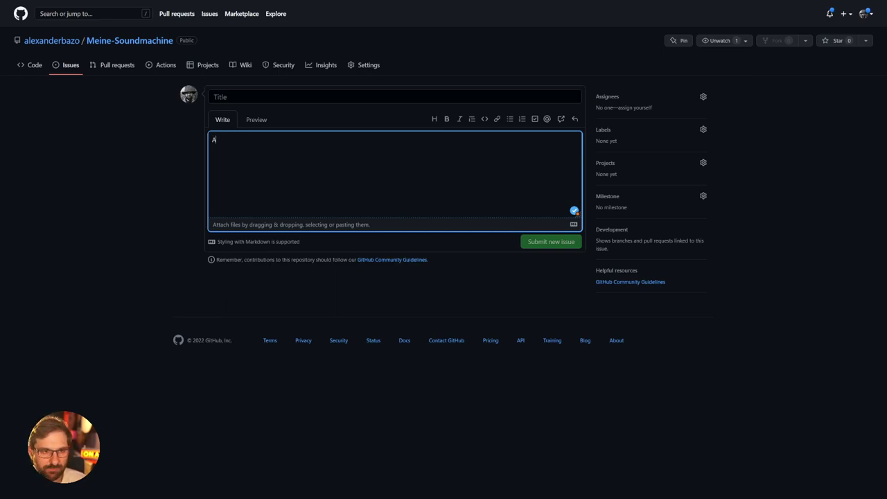
pyautogui.write('ls')
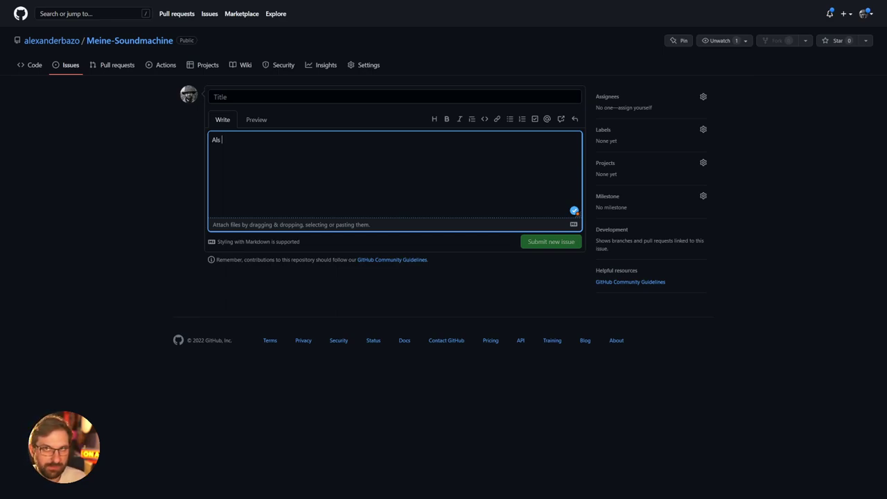
pyautogui.write('Nutzer')
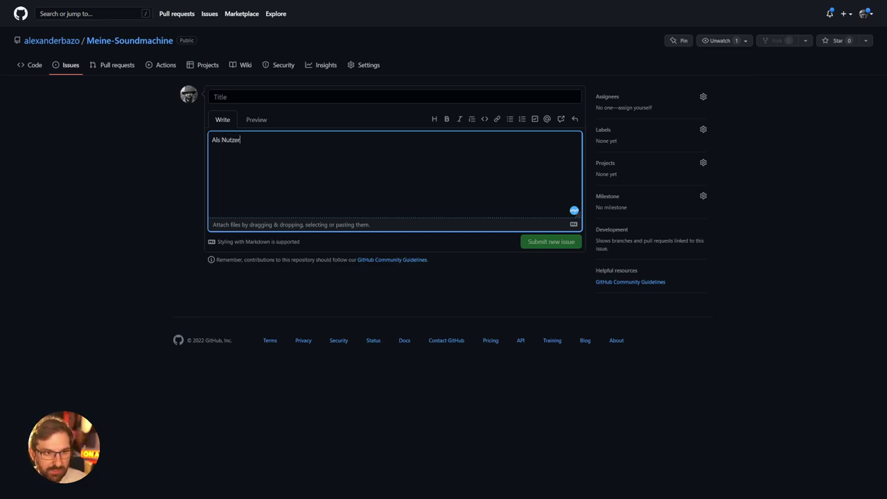
pyautogui.write(':in ')
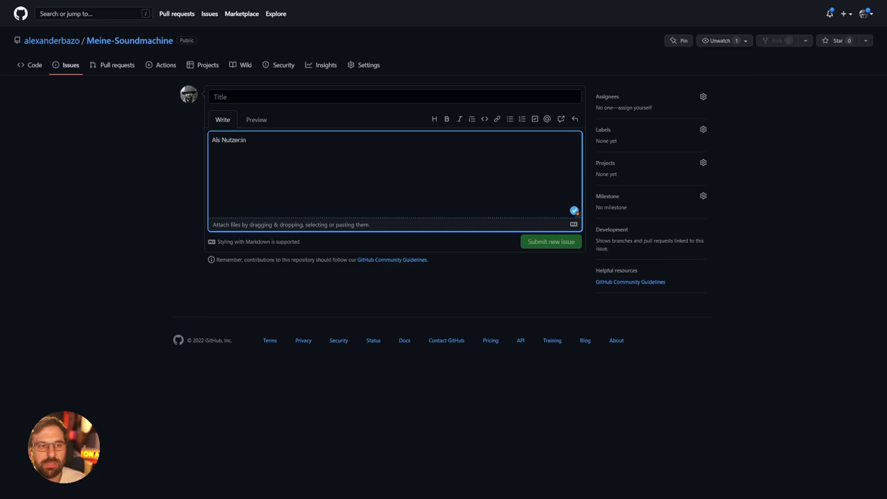
pyautogui.write('möchte ich')
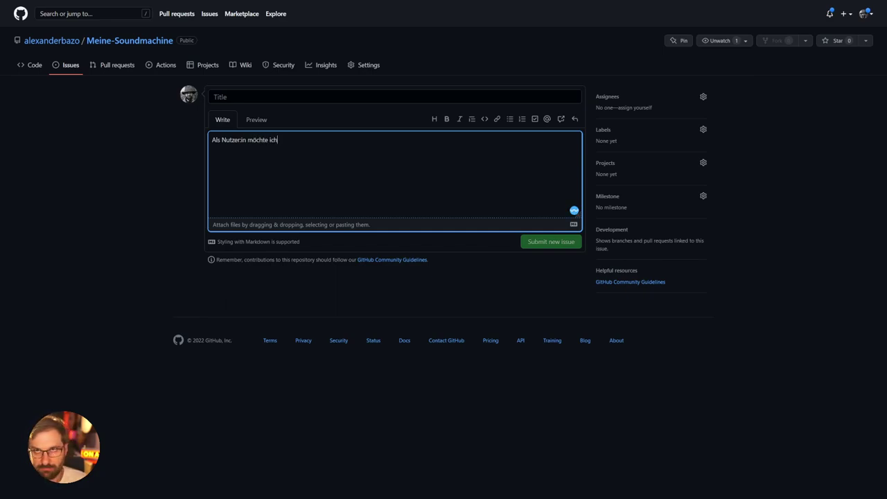
pyautogui.write(' beim ')
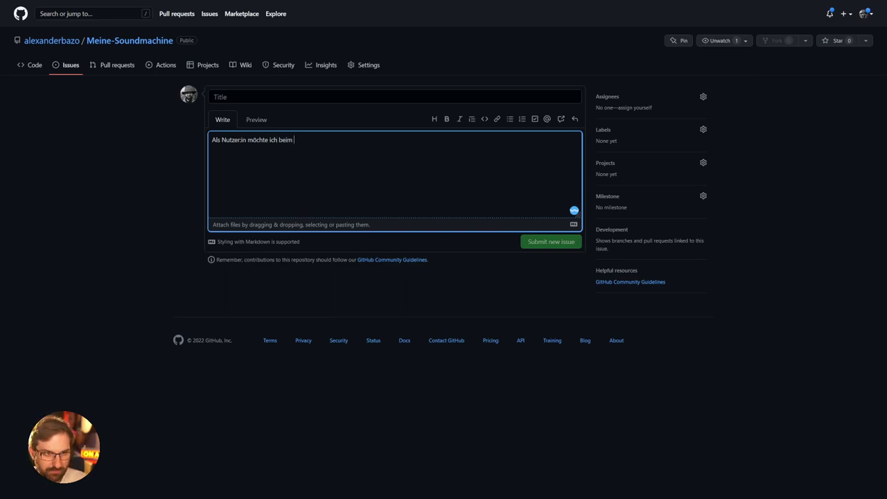
pyautogui.write('Start der Anwendung ')
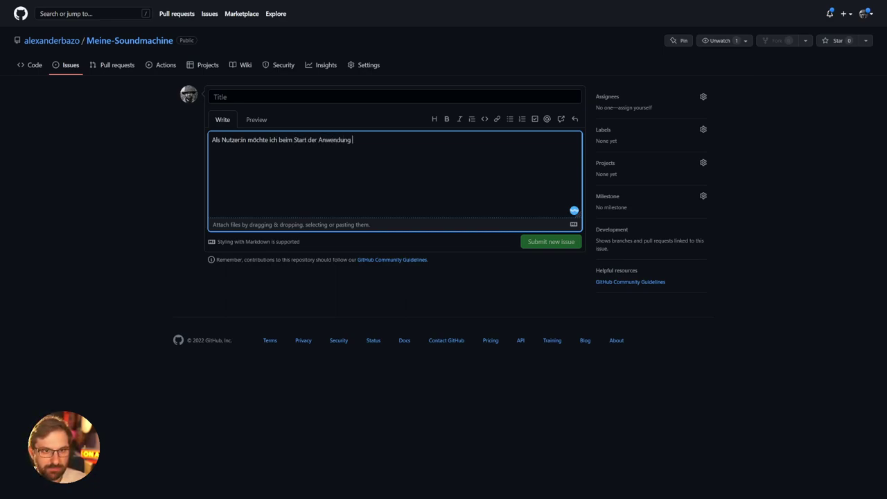
pyautogui.write('eine Übersicht über alle abspielbaren ')
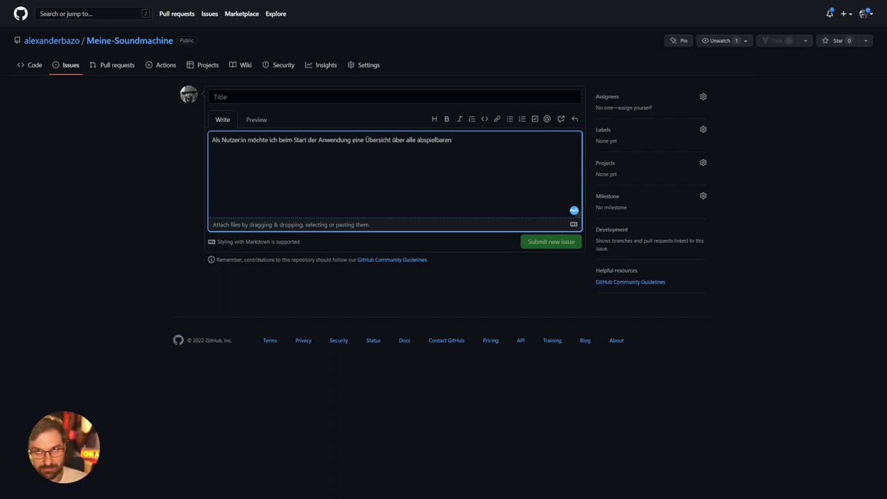
# Complete the description sentence with "Sound sehen, damit ich einzelne Sounds auswählen und abspielen kann.".
pyautogui.write('Sound sehen, damit ich einzel')
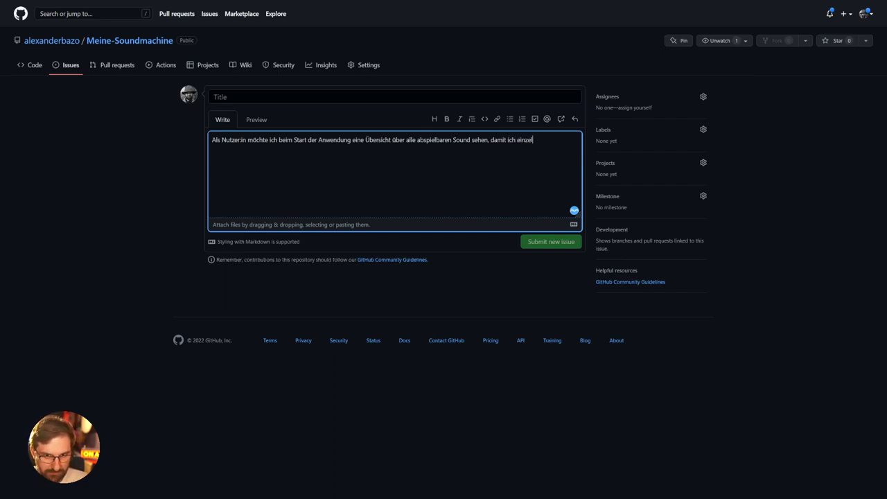
pyautogui.write('ne Sound')
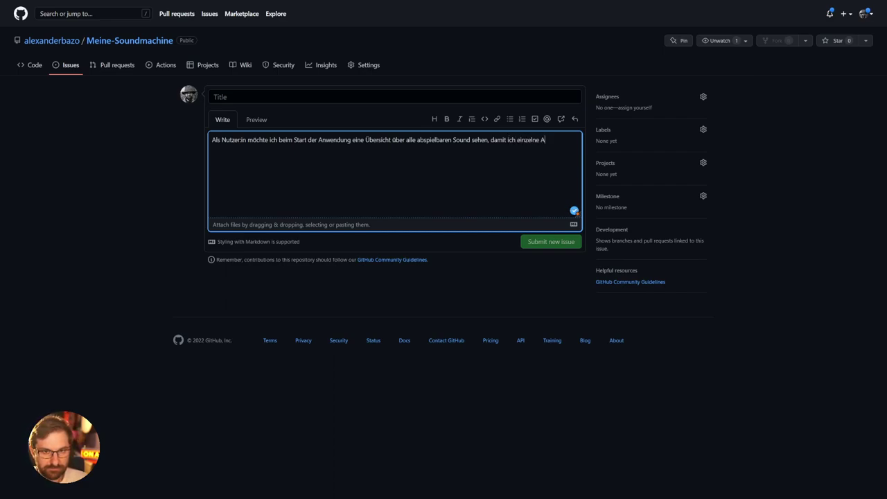
pyautogui.write(' aus')
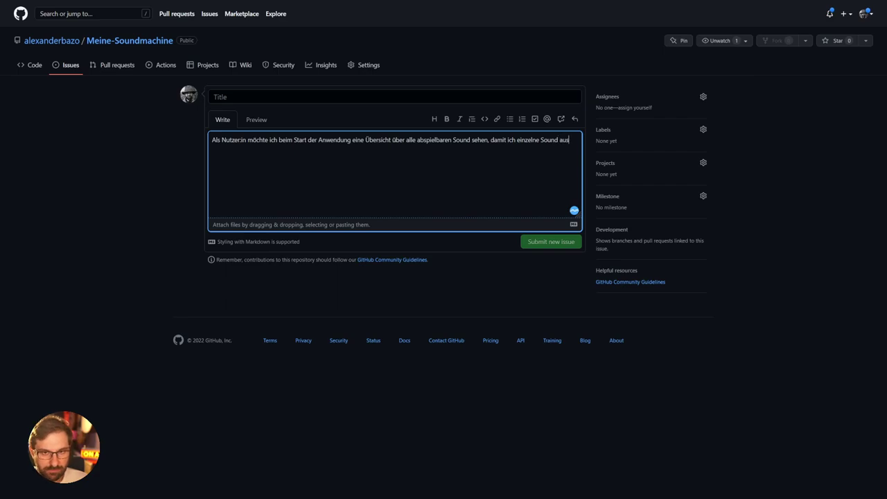
pyautogui.write('wählen und abspilen')
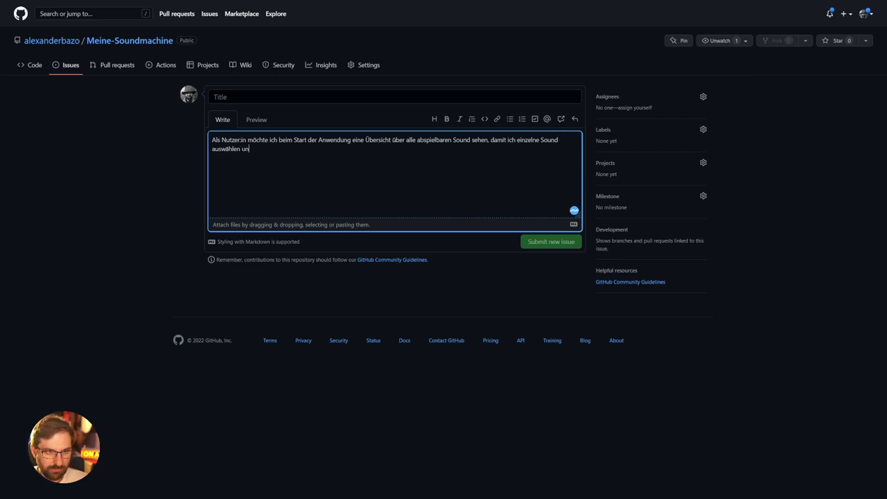
pyautogui.press('BackSpace')
pyautogui.press('BackSpace')
pyautogui.press('BackSpace')
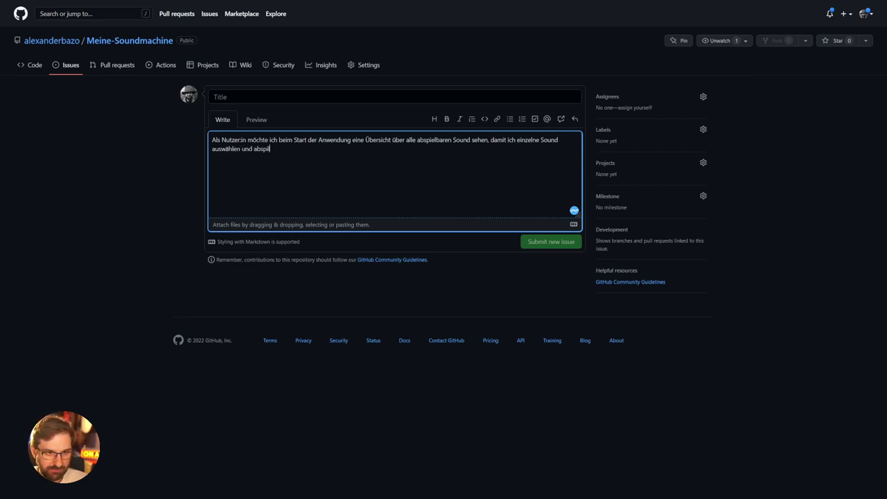
pyautogui.write('elen kann.')
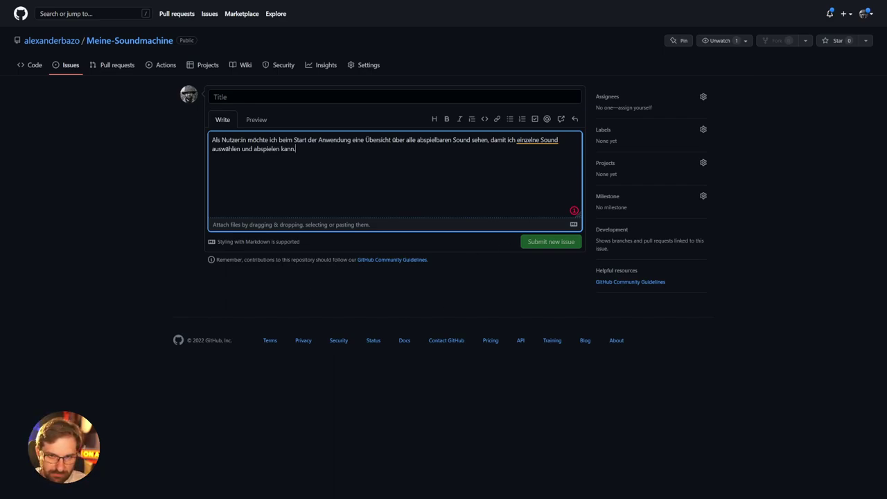
pyautogui.press('Up')
pyautogui.press('End')
pyautogui.write('s')
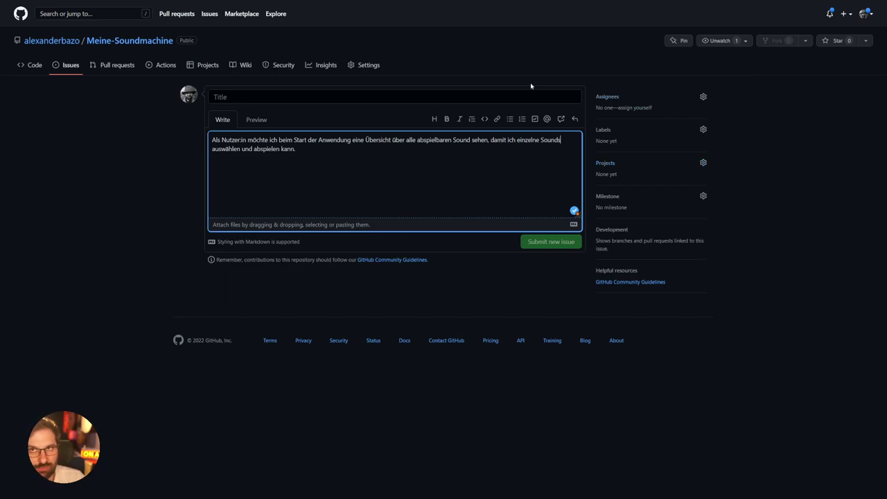
# Title the issue "U01 Übersicht über Sounds" and submit it.
pyautogui.click(215, 96)
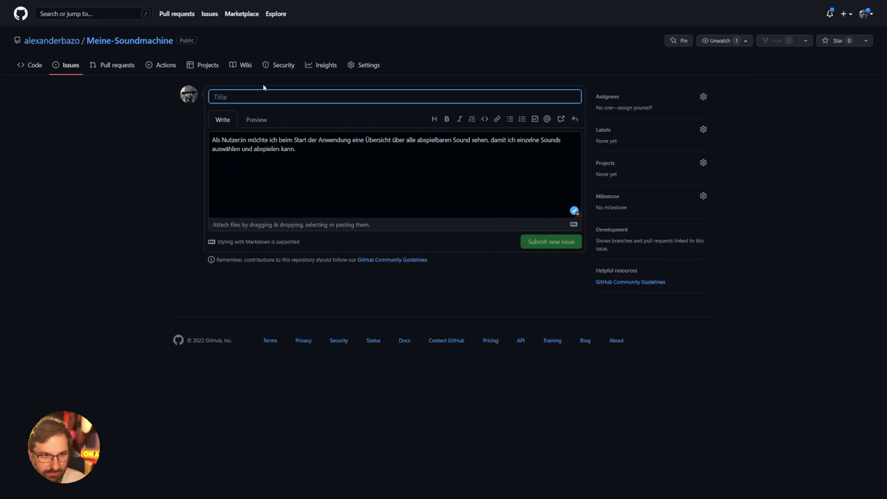
pyautogui.write('U01')
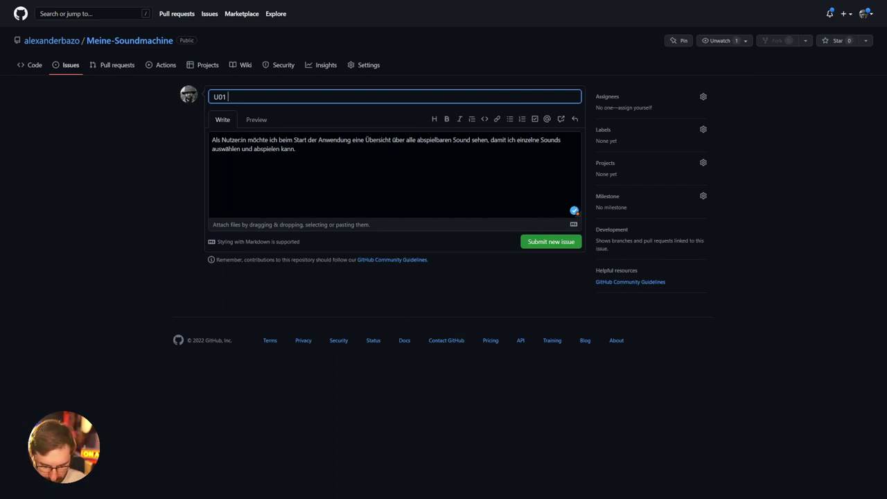
pyautogui.write('Übersicht über Sounds')
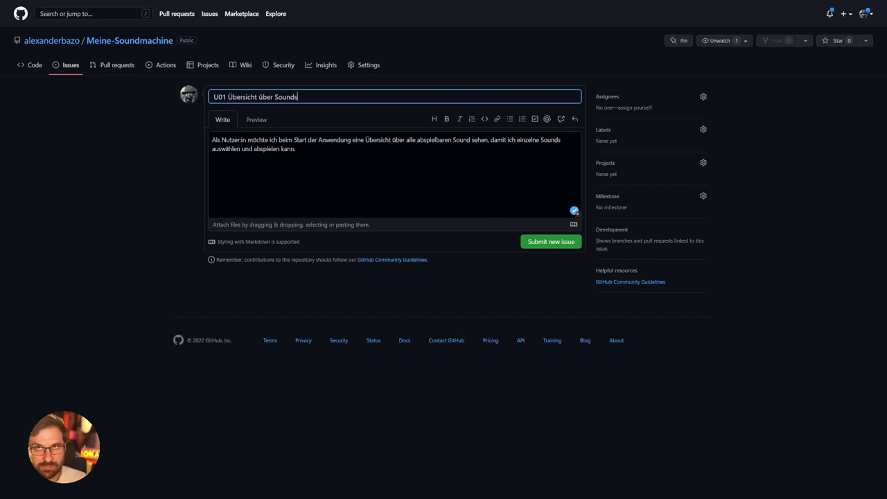
pyautogui.click(537, 244)
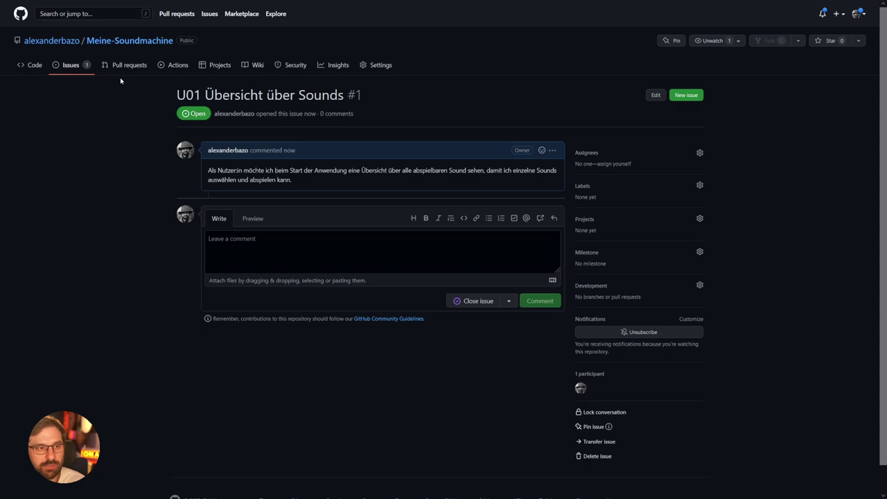
# Go to the repository's issue list and view the issue "U01 Übersicht über Sounds".
pyautogui.click(61, 69)
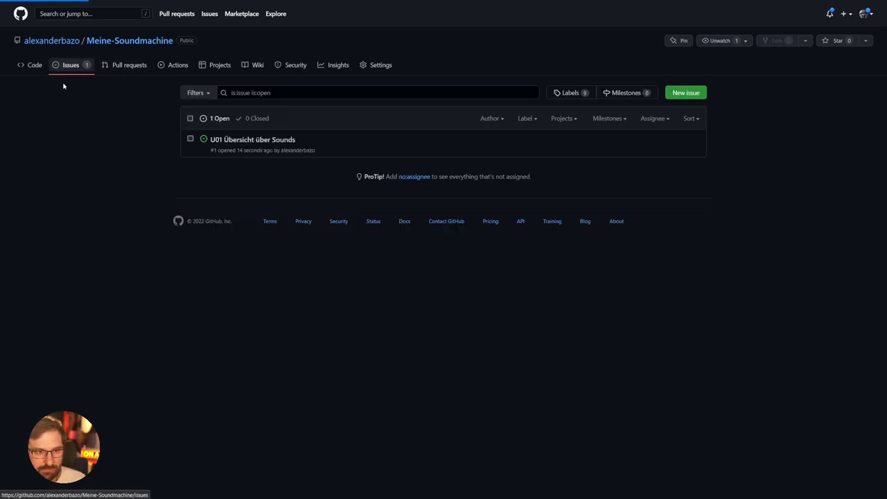
pyautogui.click(247, 142)
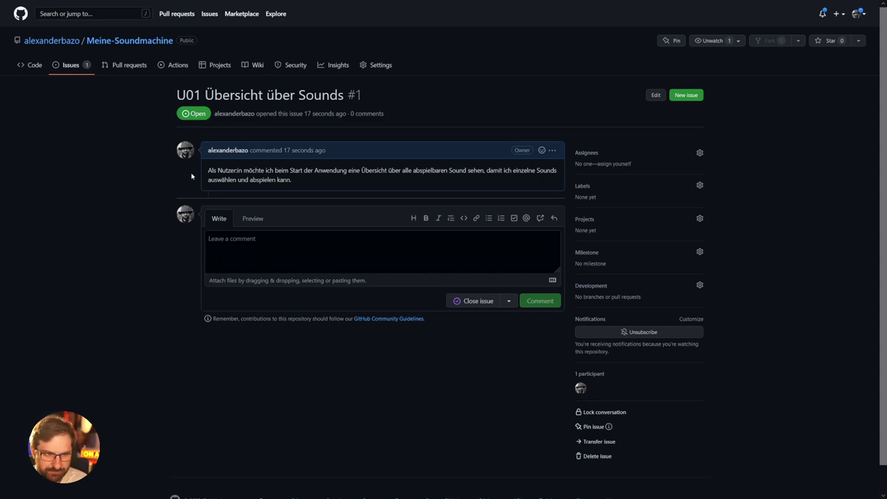
pyautogui.click(249, 251)
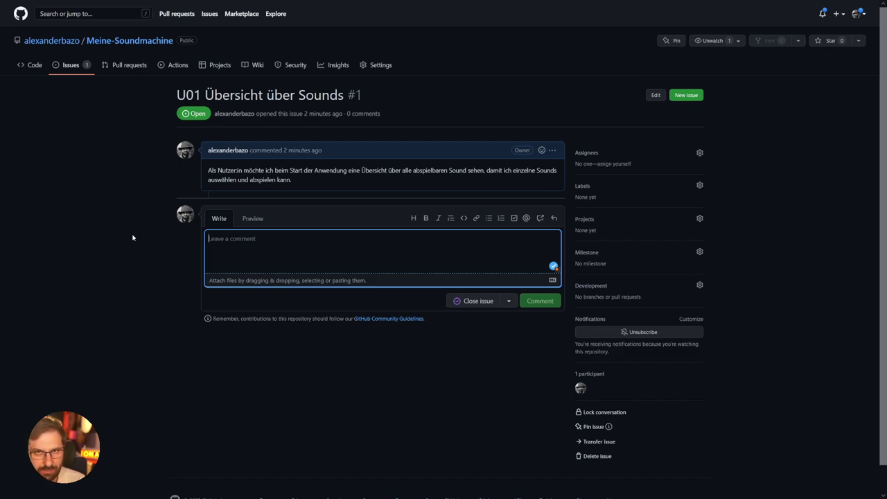
pyautogui.write('000000')
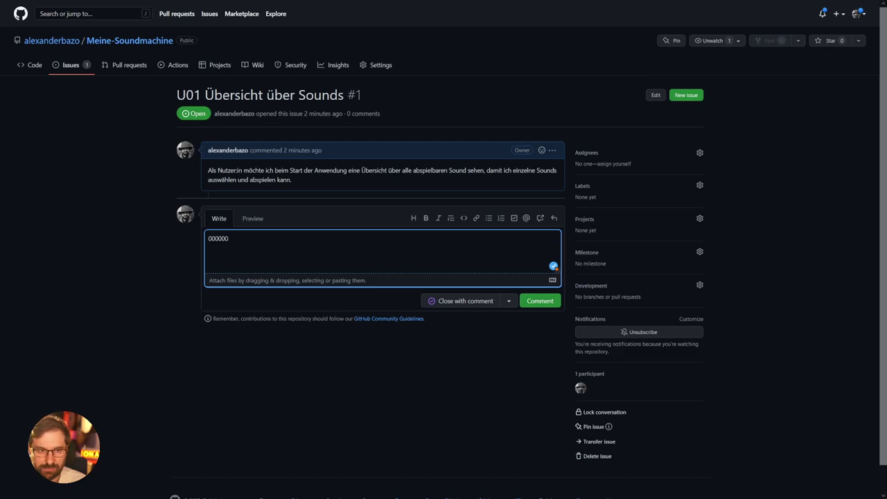
pyautogui.hotkey('ctrl', 'a')
pyautogui.press('BackSpace')
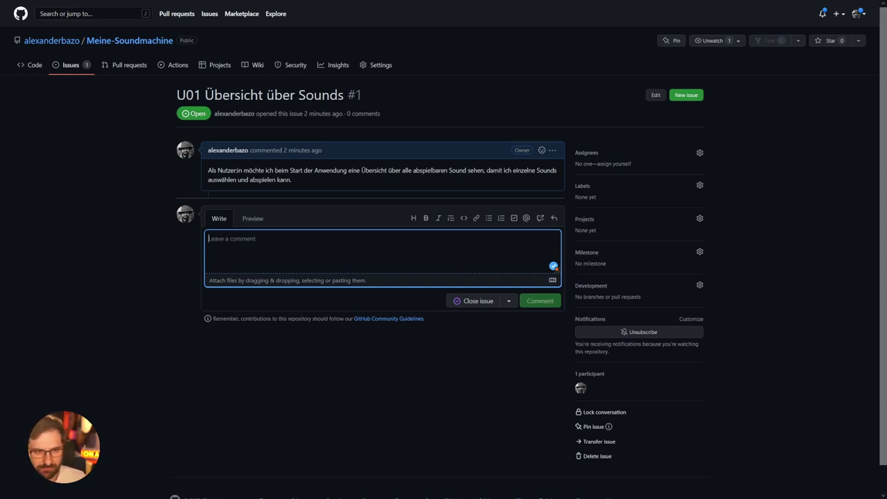
# Return to the issue list and start another new issue titled "U02 Abspielen von Sounds".
pyautogui.click(104, 41)
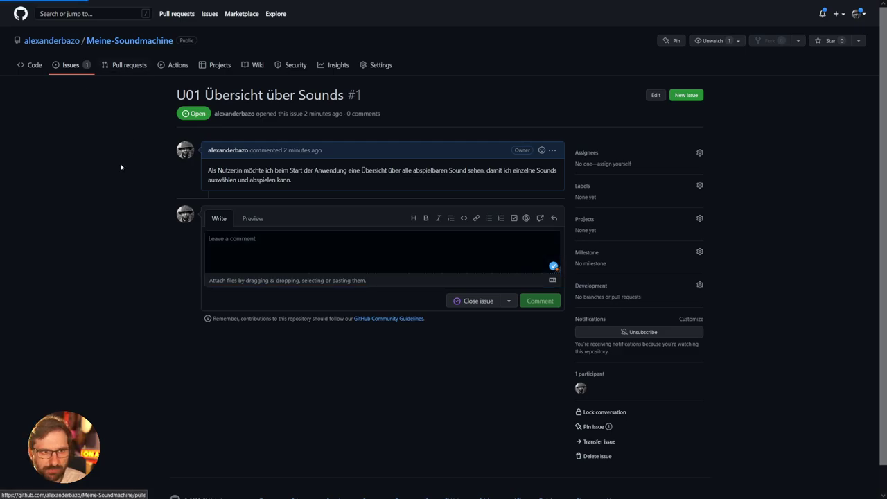
pyautogui.click(69, 64)
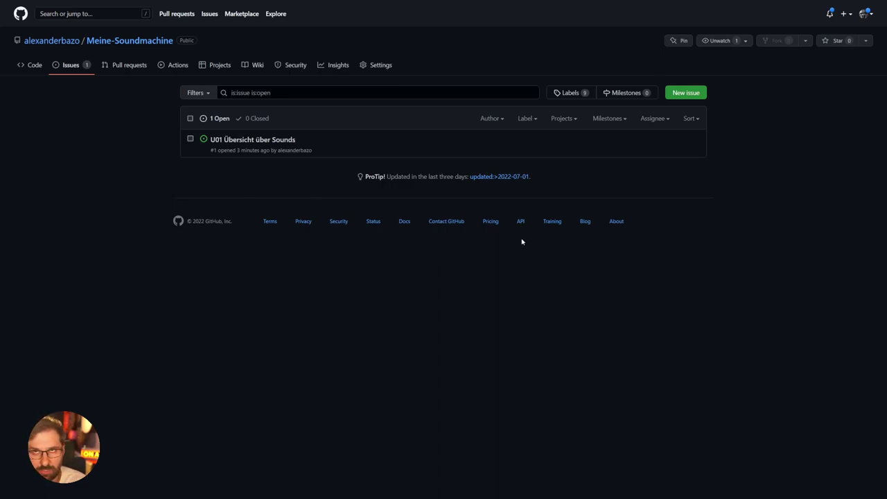
pyautogui.click(687, 93)
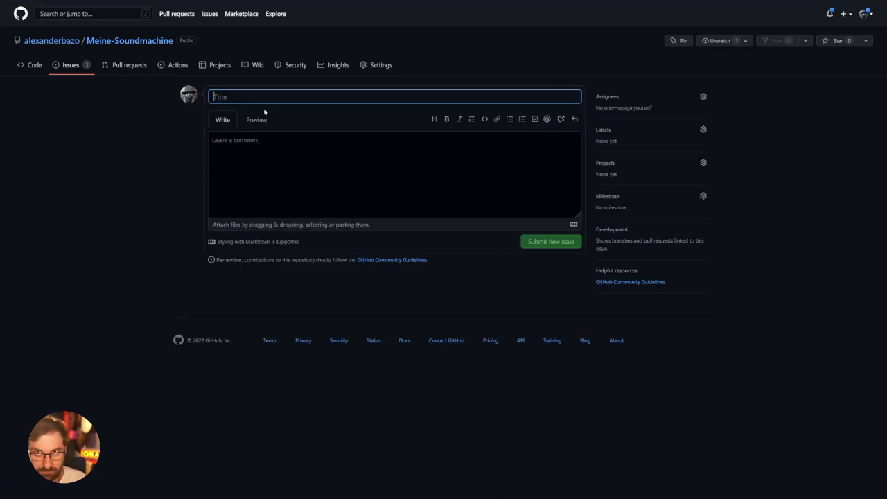
pyautogui.write('U02 Abspielen von Sounds')
# Begin the U02 issue's description with "Als Nutzer:in möchte ich einzelne Sounds auswählen können".
pyautogui.click(213, 140)
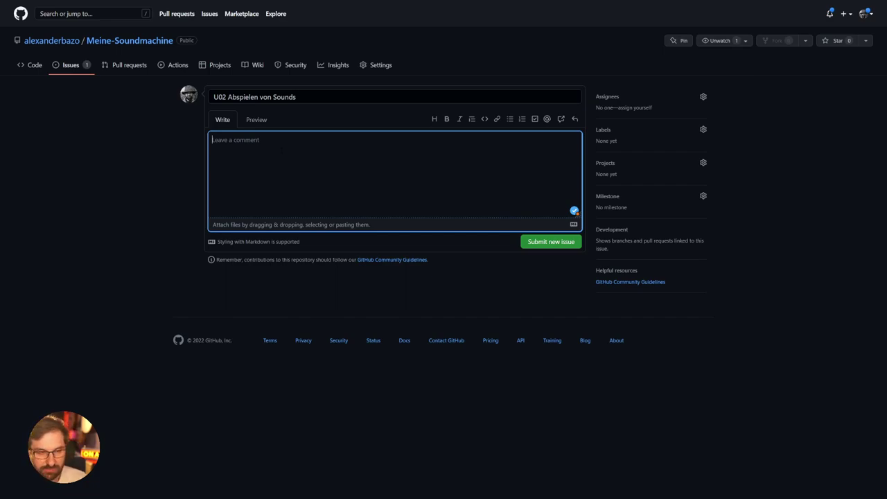
pyautogui.write('Als Nutzer:in mö')
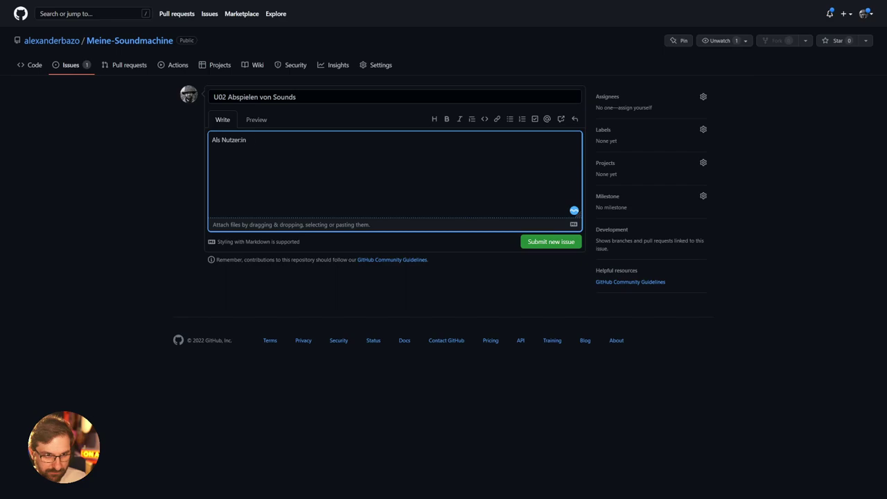
pyautogui.write('hte i')
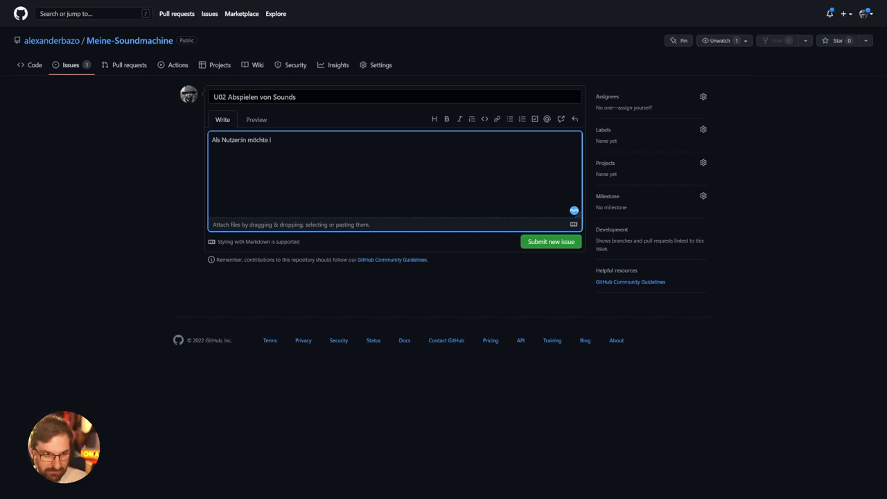
pyautogui.write('ch einzelne Sounds')
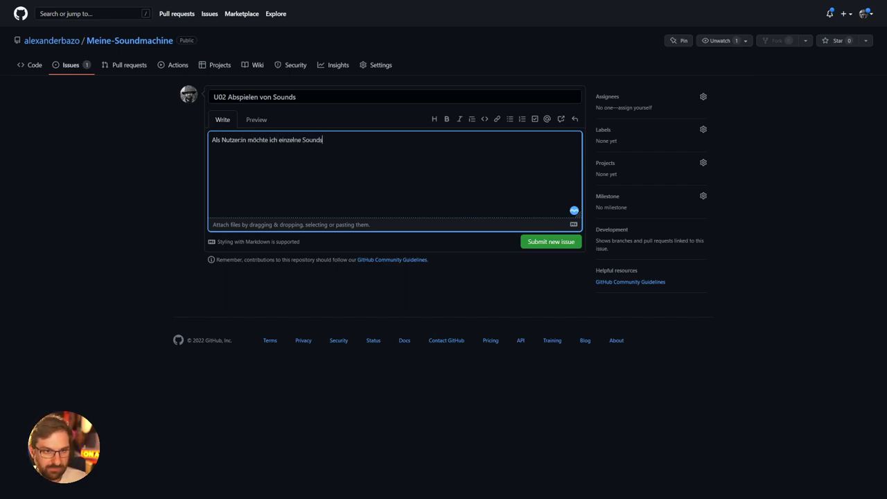
pyautogui.write(' auswä')
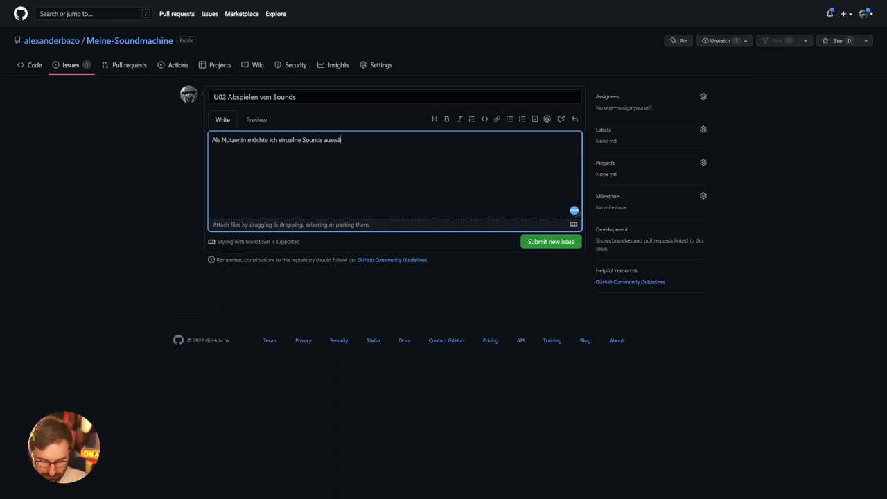
pyautogui.write('hlen kön')
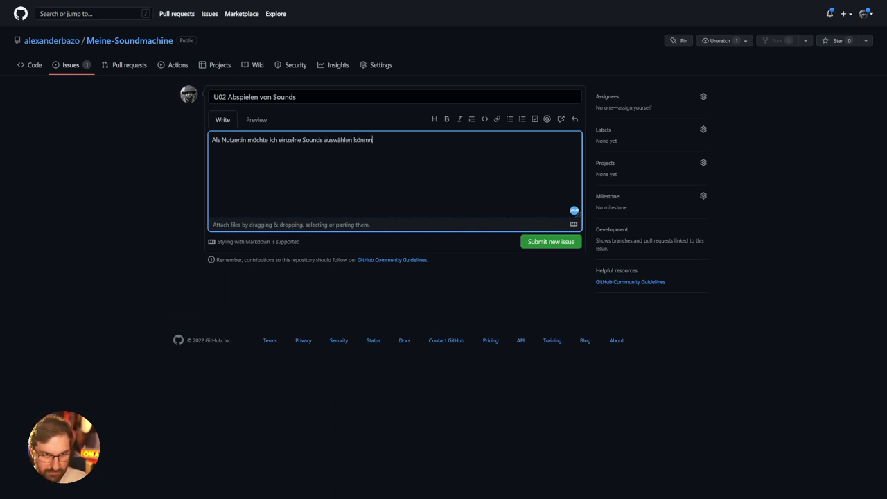
pyautogui.write('nen')
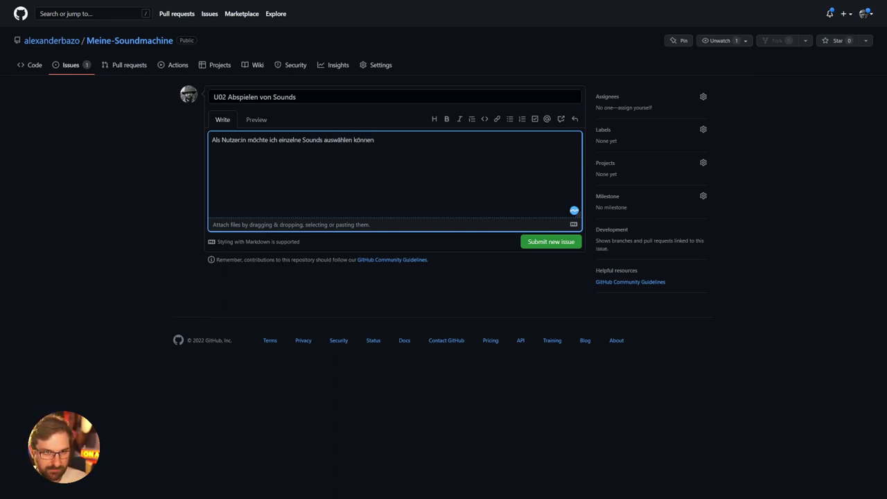
# Complete the description sentence with ", damit diese abgespielt werden." and submit the issue.
pyautogui.write(', damit diese ')
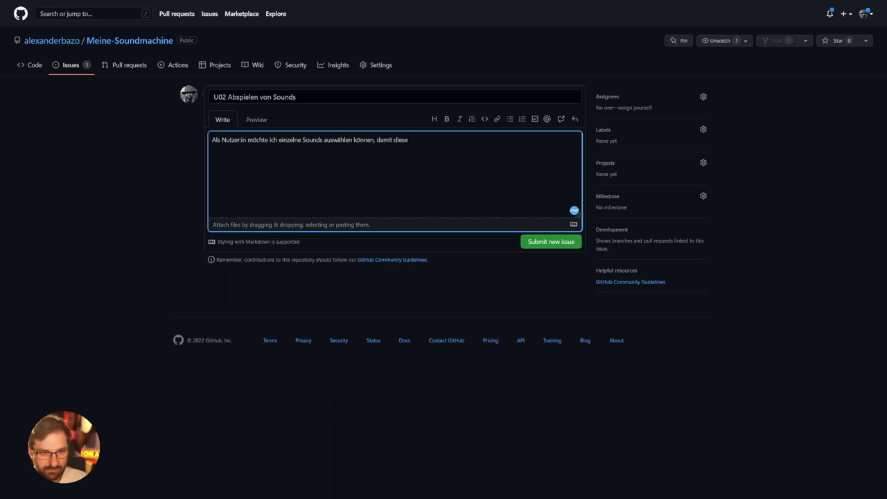
pyautogui.write('abgepsielet')
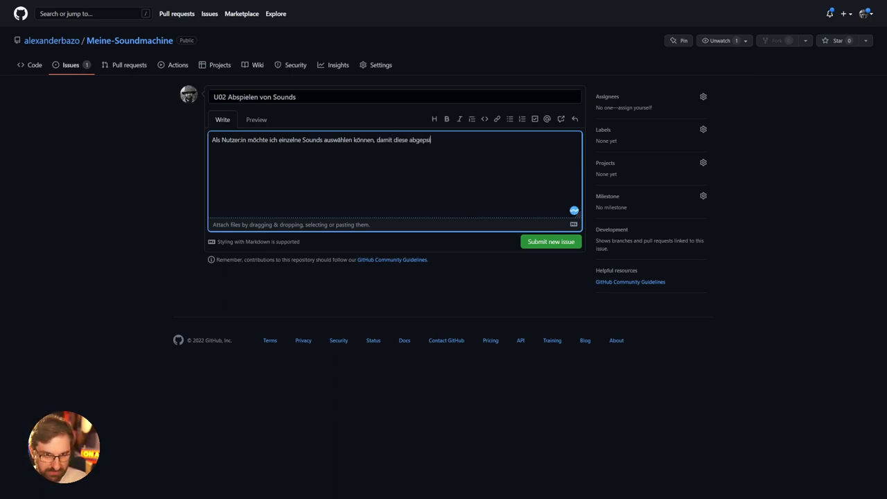
pyautogui.press('BackSpace')
pyautogui.press('BackSpace')
pyautogui.press('BackSpace')
pyautogui.write('elt werden')
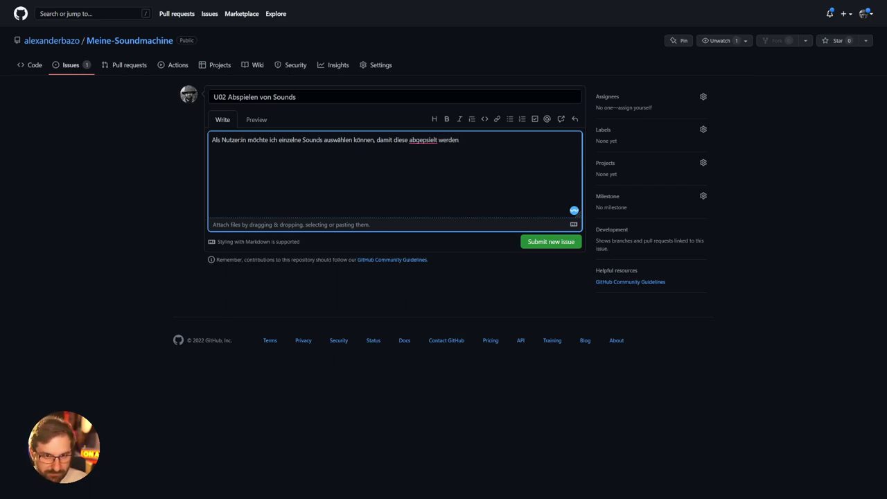
pyautogui.press('BackSpace')
pyautogui.press('BackSpace')
pyautogui.press('BackSpace')
pyautogui.press('BackSpace')
pyautogui.press('BackSpace')
pyautogui.press('BackSpace')
pyautogui.press('BackSpace')
pyautogui.press('BackSpace')
pyautogui.press('BackSpace')
pyautogui.press('BackSpace')
pyautogui.press('BackSpace')
pyautogui.press('BackSpace')
pyautogui.press('BackSpace')
pyautogui.write('spielt werden.')
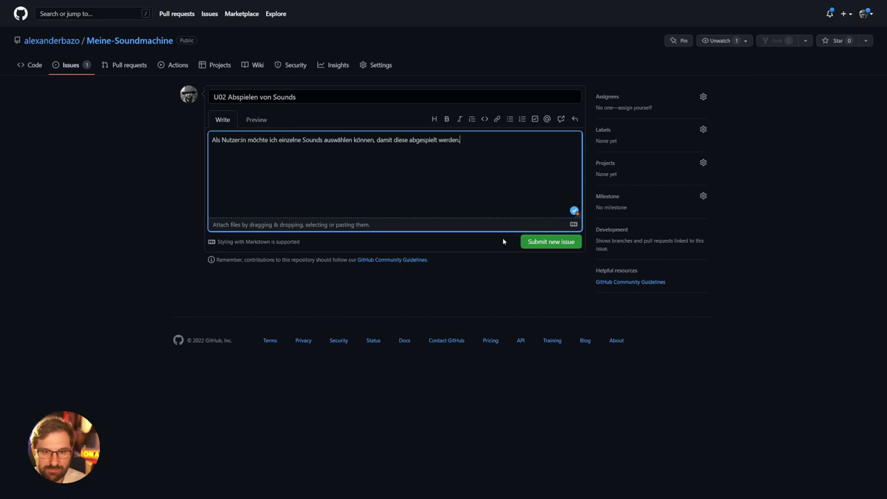
pyautogui.click(547, 245)
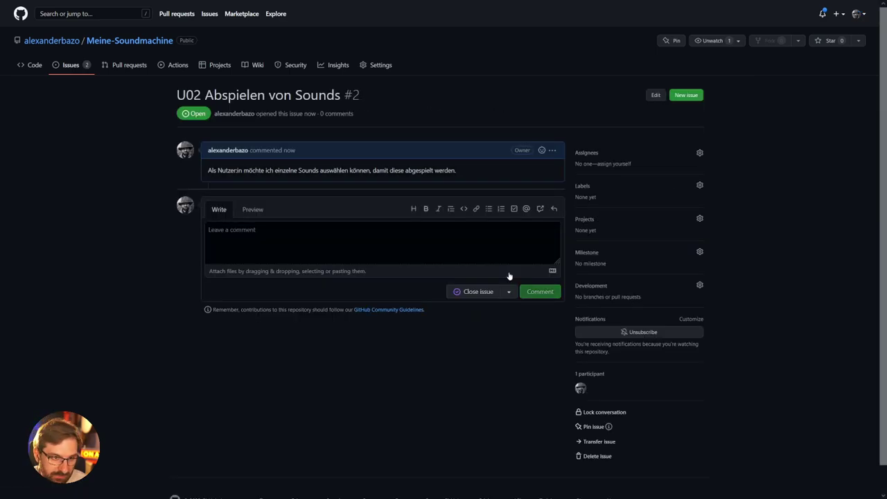
# Go to the repository's issue list and view the issue "U02 Abspielen von Sounds".
pyautogui.click(84, 68)
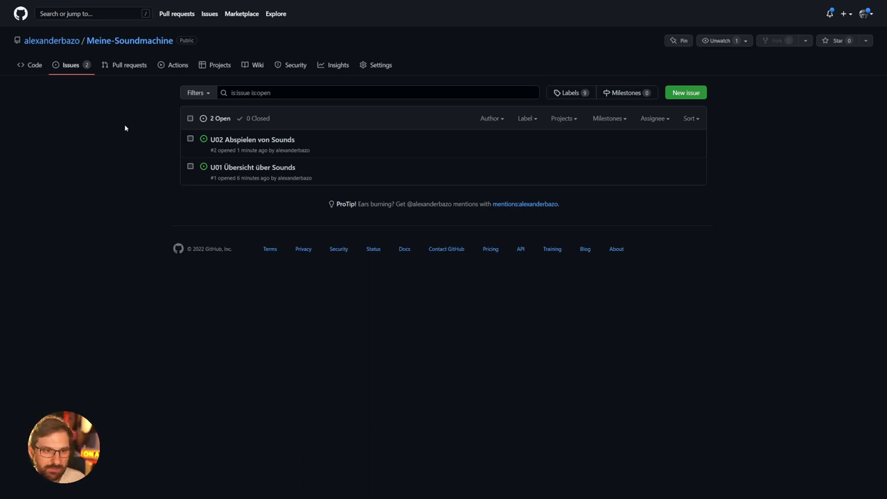
pyautogui.click(229, 141)
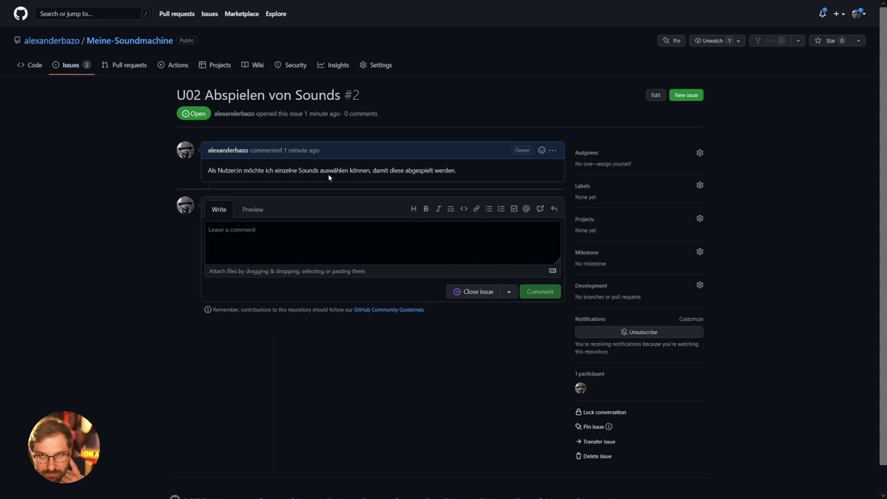
# Start another new issue from the issue list and begin its description with "Als Nutzer:in möchte ich zu jedem Zeitpunkt".
pyautogui.click(72, 65)
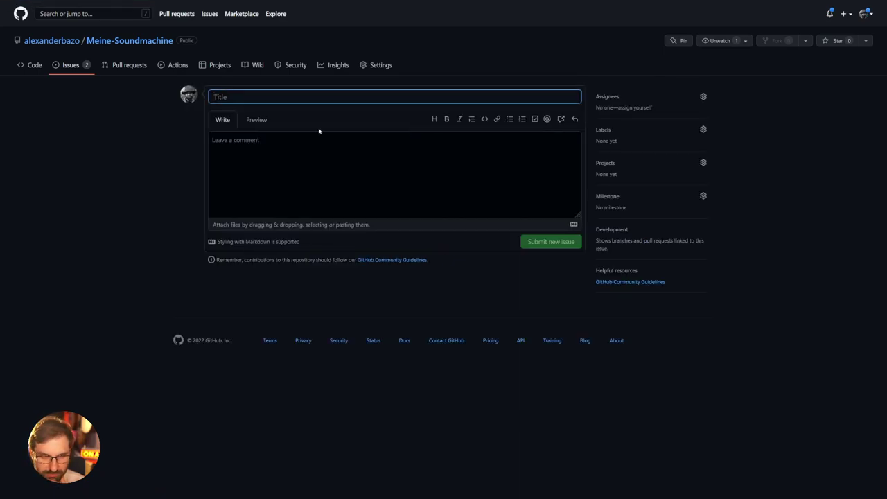
pyautogui.click(320, 135)
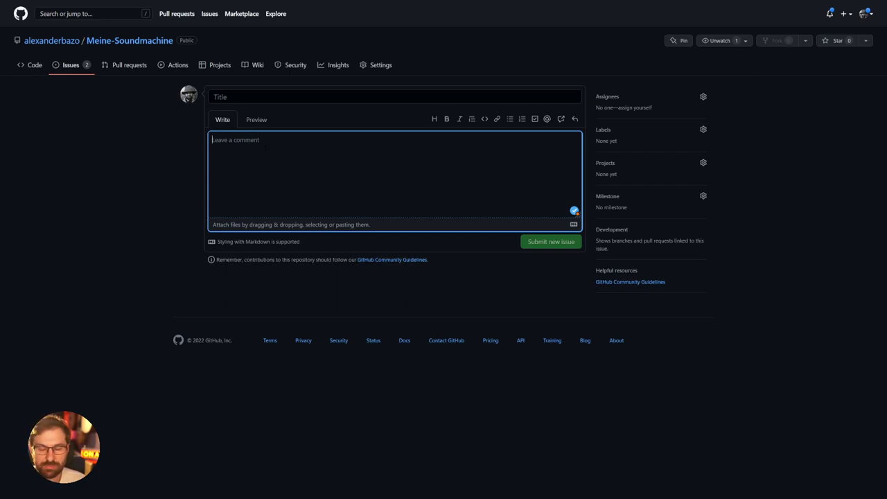
pyautogui.write('A')
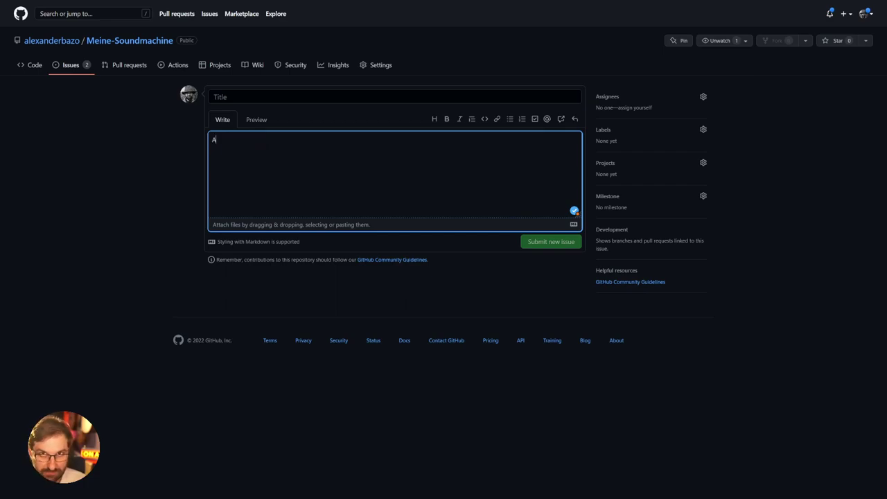
pyautogui.write('ls Nutzer')
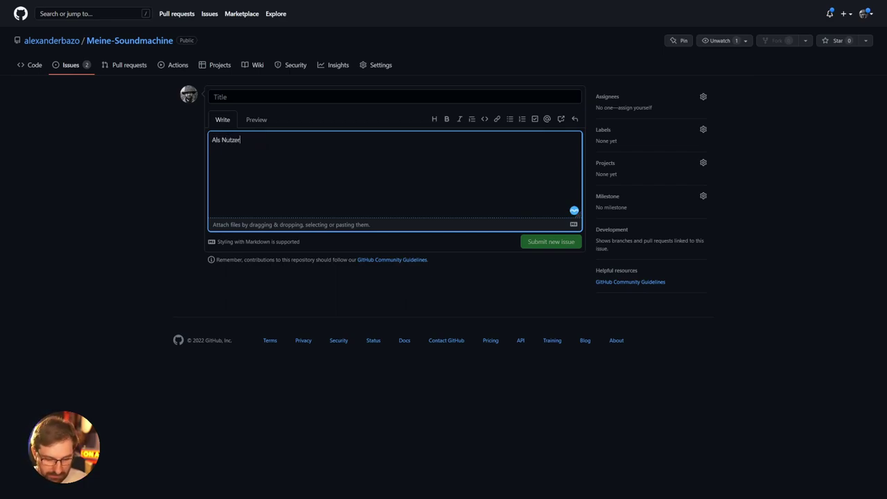
pyautogui.write(':in m')
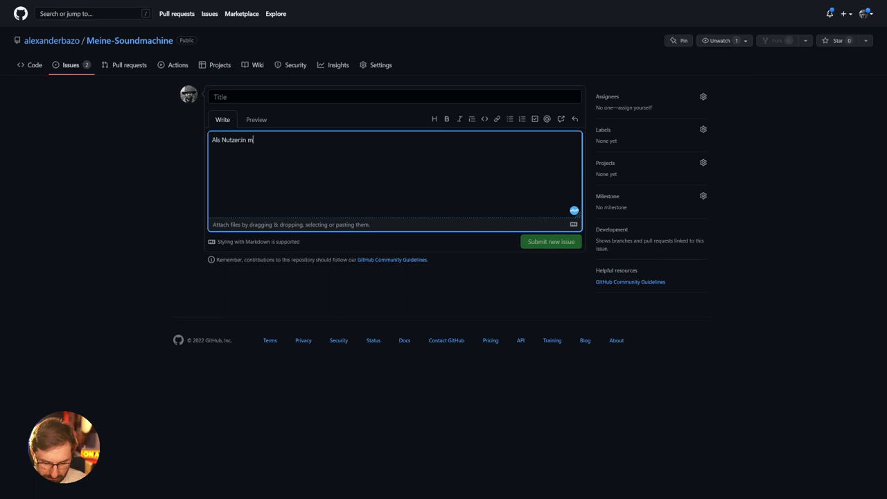
pyautogui.write('öchte ich')
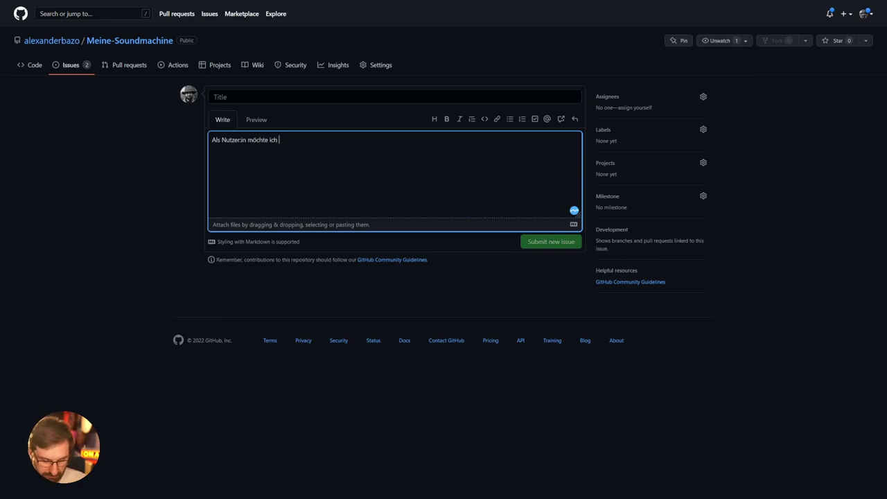
pyautogui.write(' zu jedem Ze')
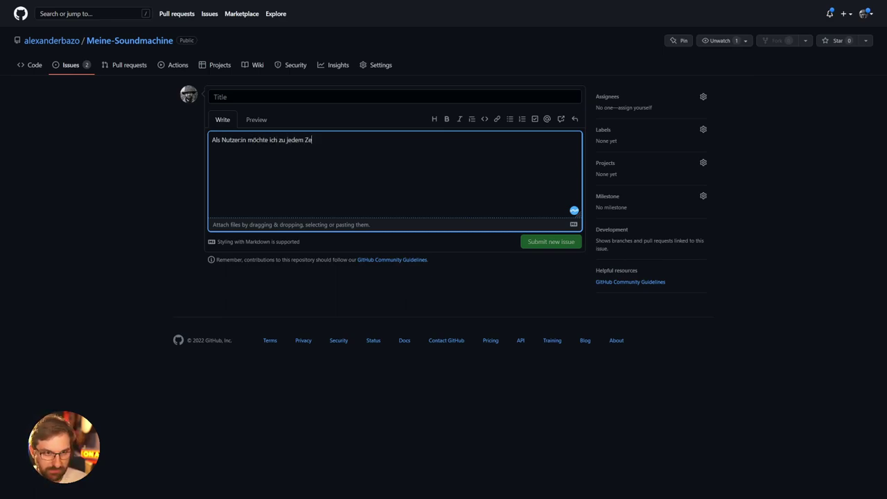
pyautogui.write('itpunkt')
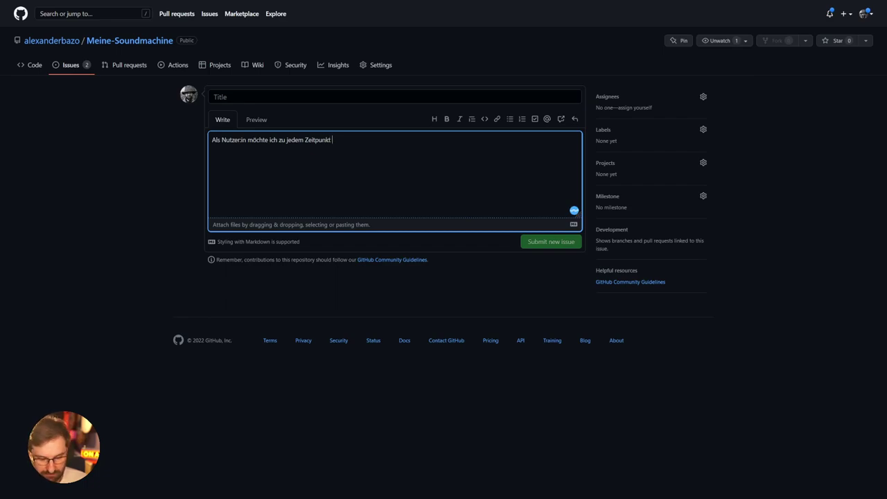
# Complete the description sentence with "sehen, ob und wenn ja welcher Sound aktuell abgespielt wird.".
pyautogui.write(' sehen, ob und w')
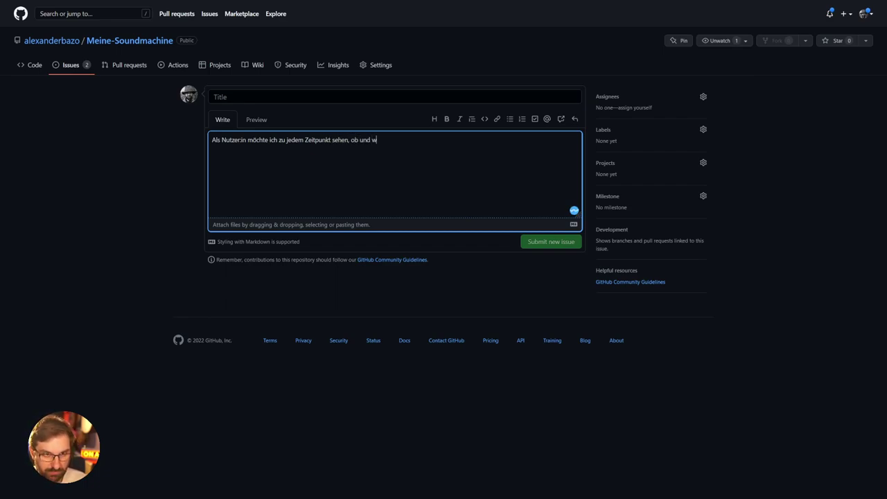
pyautogui.write('enn ja welcher SO')
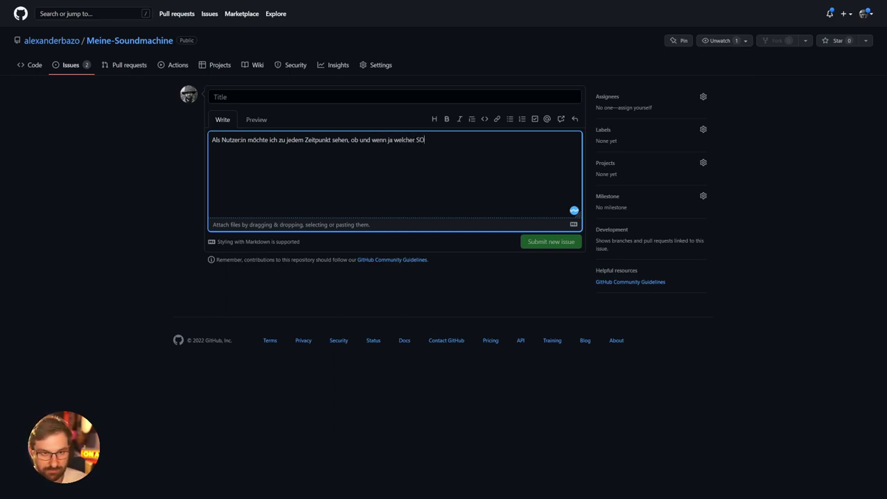
pyautogui.press('BackSpace')
pyautogui.write('ou')
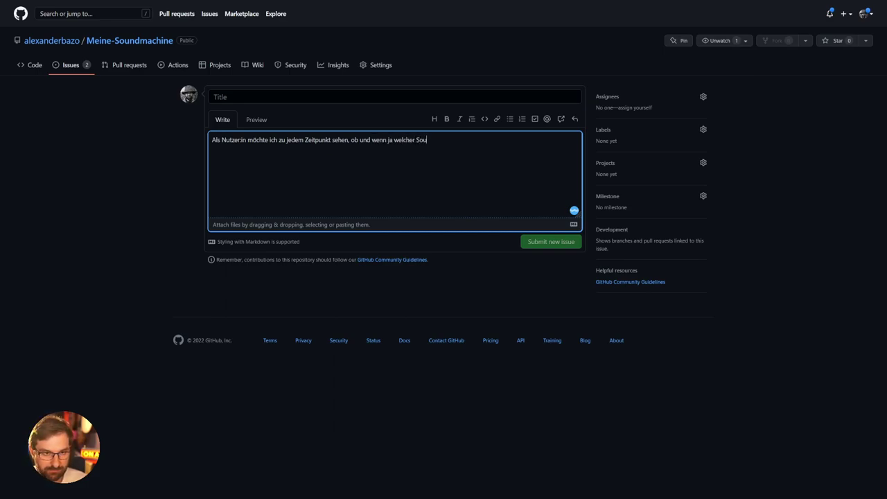
pyautogui.write('nd aktuelleabgespielt wird.')
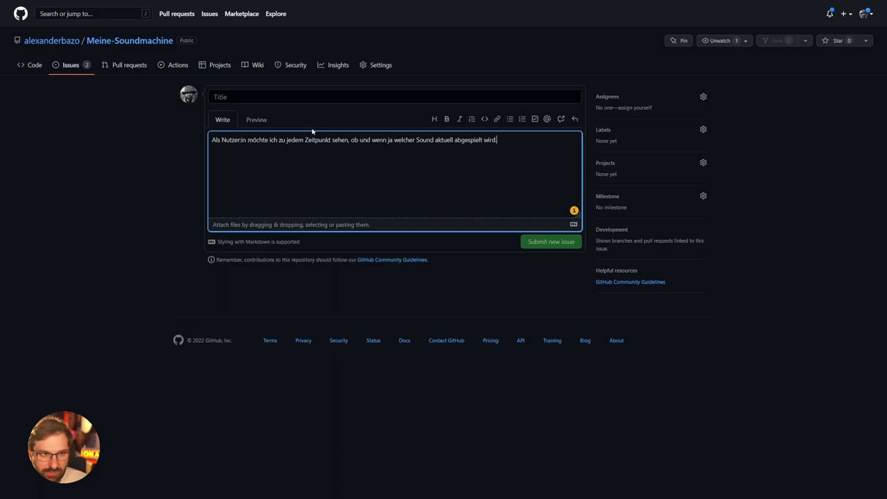
# Submit the issue under the title "U03 Feedback zur Wiedergabe" and return to the repository's issue list.
pyautogui.click(222, 96)
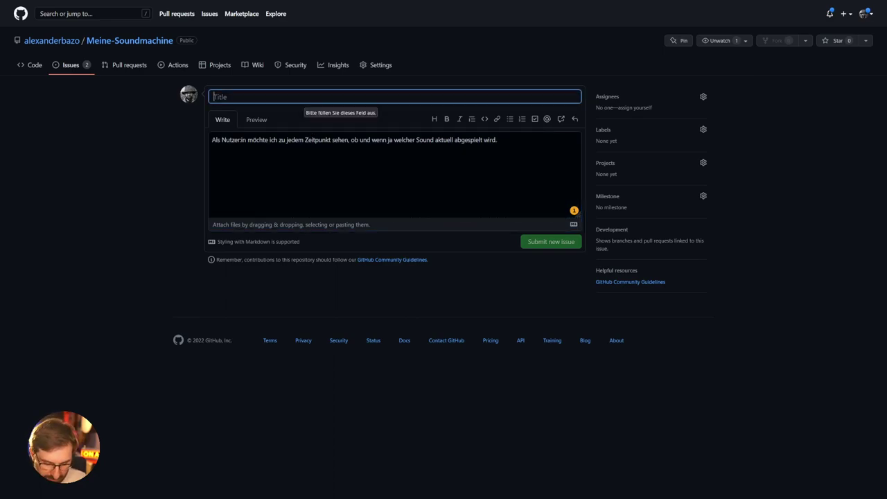
pyautogui.write('U03 ')
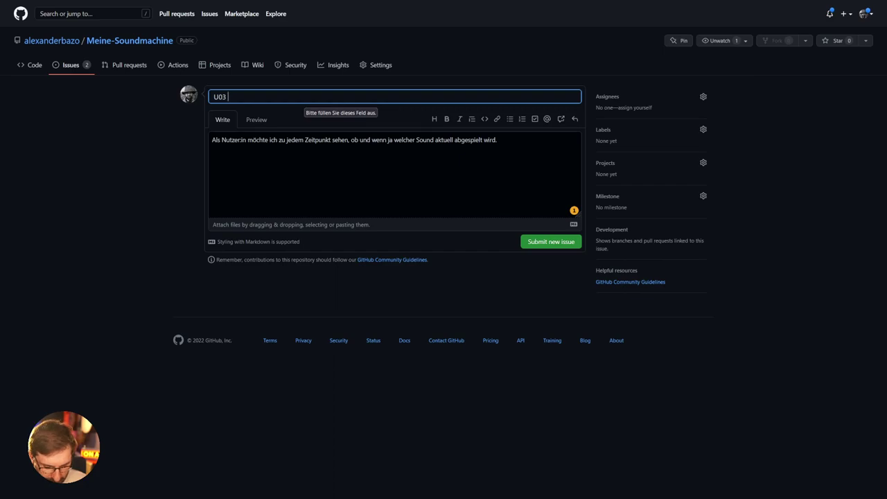
pyautogui.write('Feedback zu')
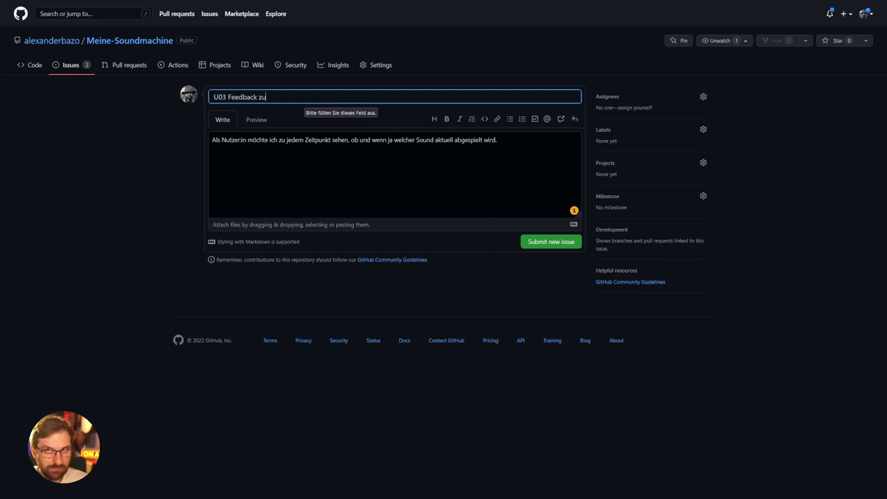
pyautogui.write('r Wiedertabe')
pyautogui.press('BackSpace')
pyautogui.press('BackSpace')
pyautogui.press('BackSpace')
pyautogui.press('BackSpace')
pyautogui.write('gabe')
pyautogui.click(540, 241)
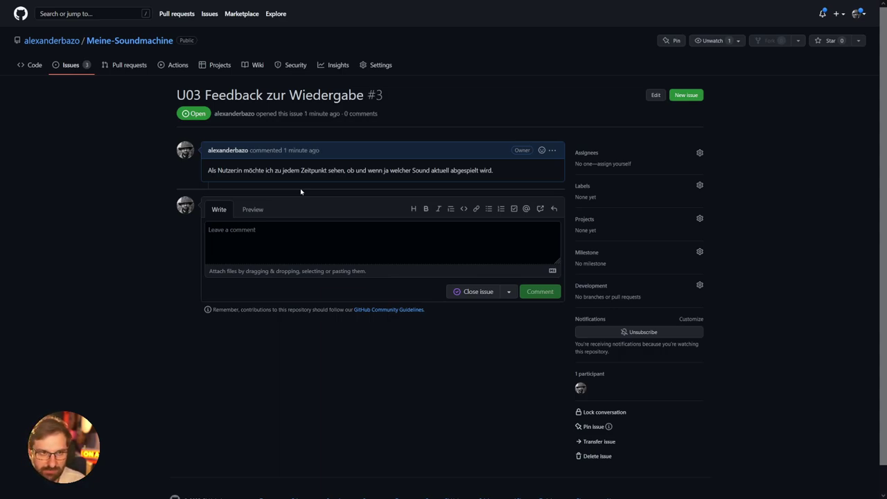
pyautogui.click(70, 64)
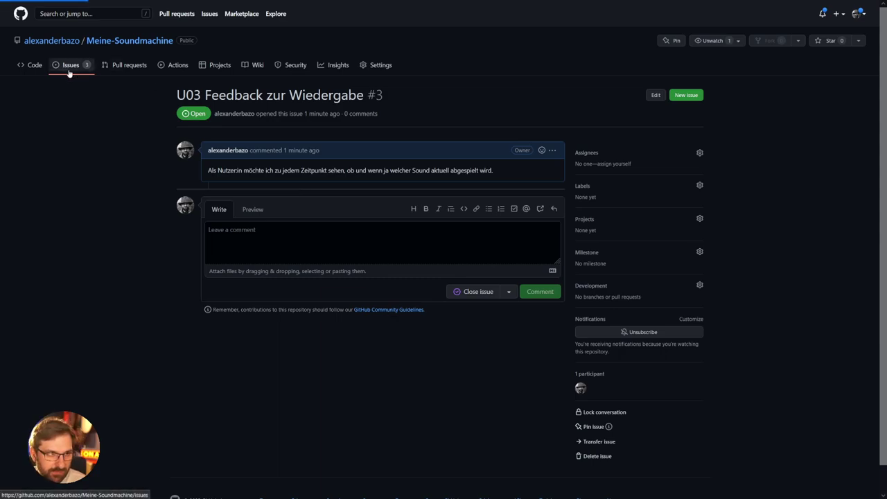